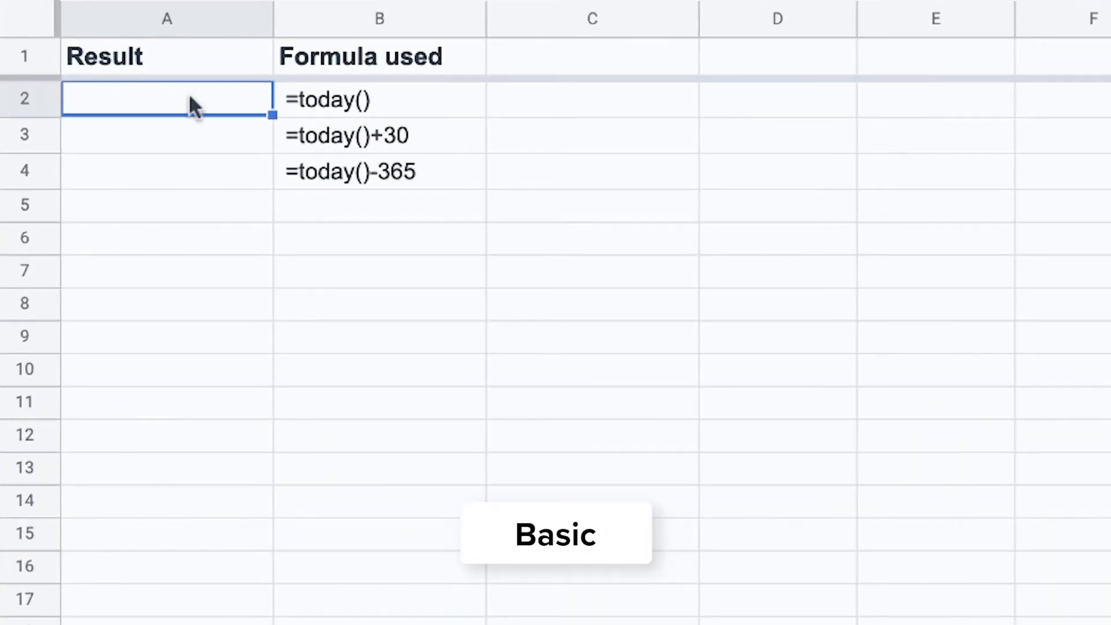
pyautogui.write('=toda')
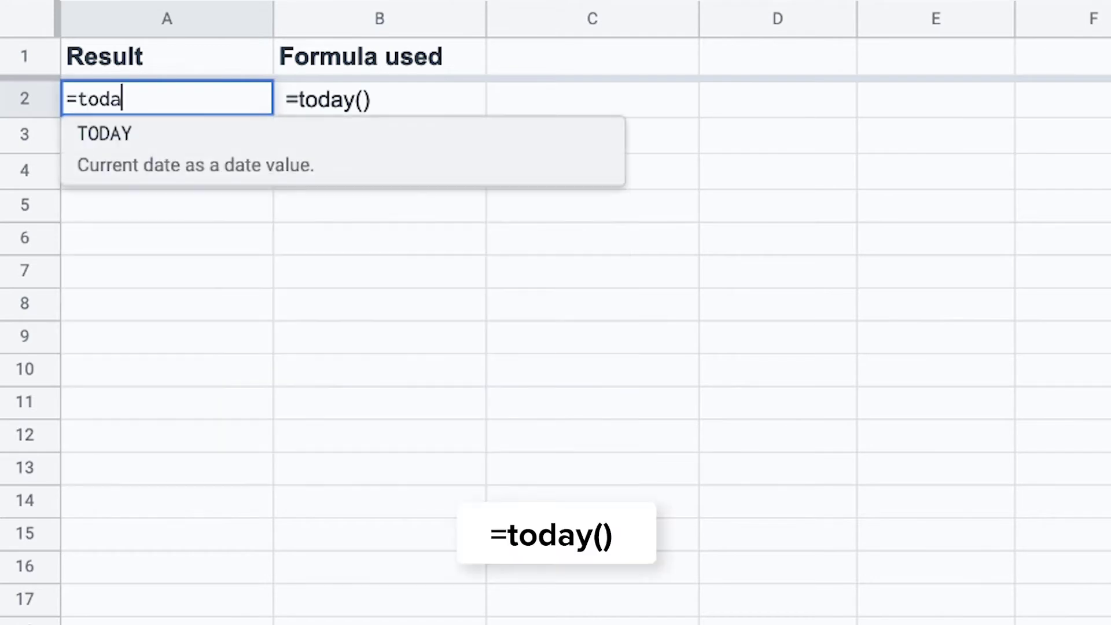
pyautogui.write('y()')
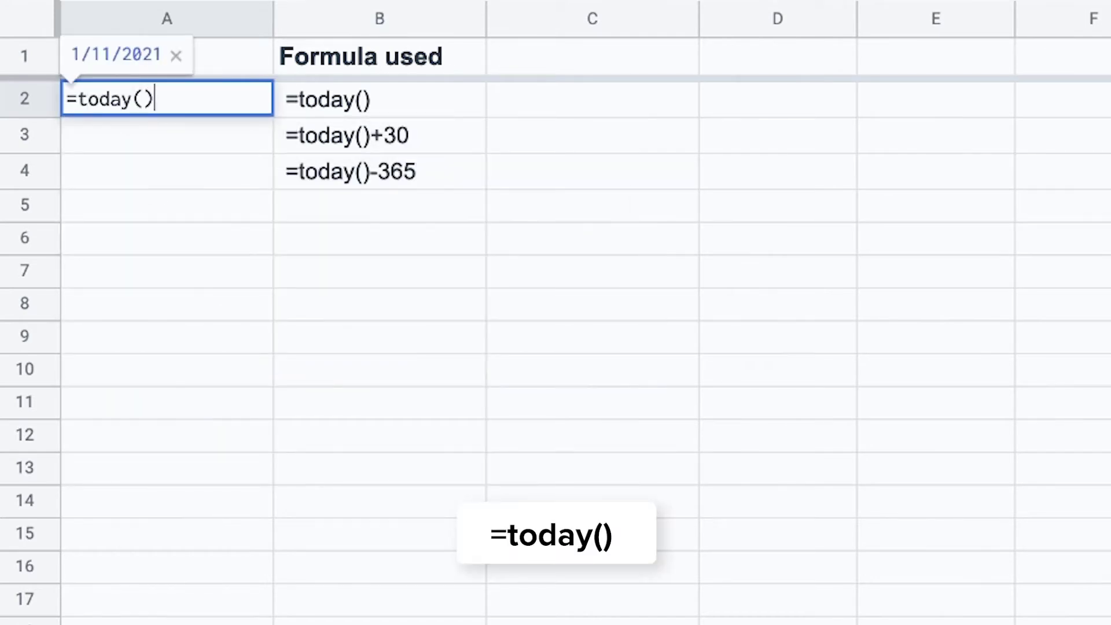
# - Enter =today(), =today()+30 and =today()-365 in A2, A3 and A4
pyautogui.press('Return')
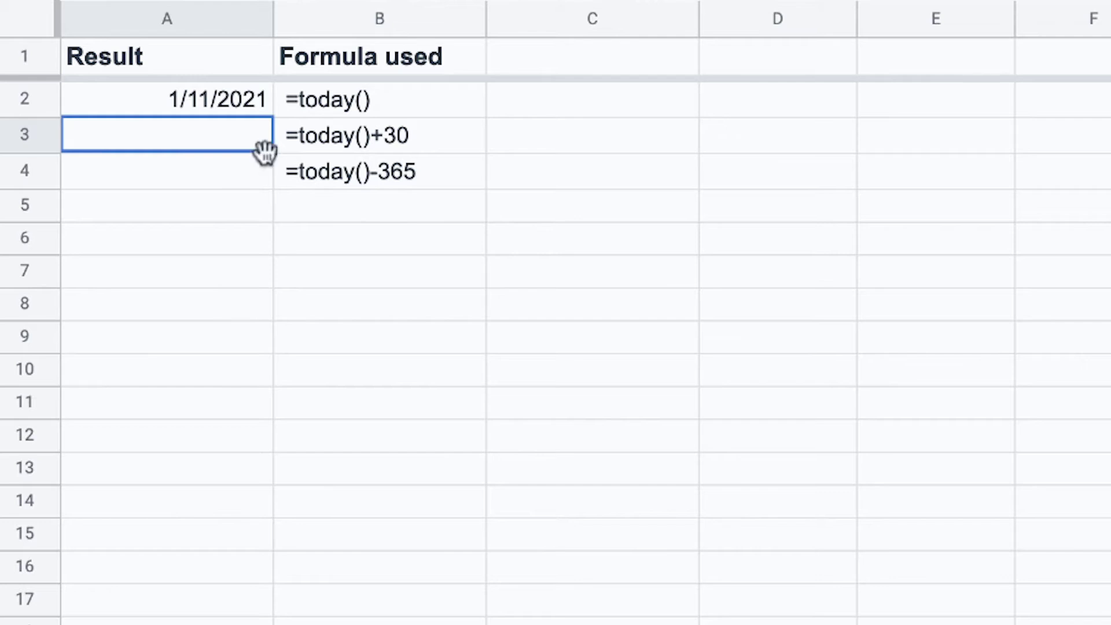
pyautogui.write('=')
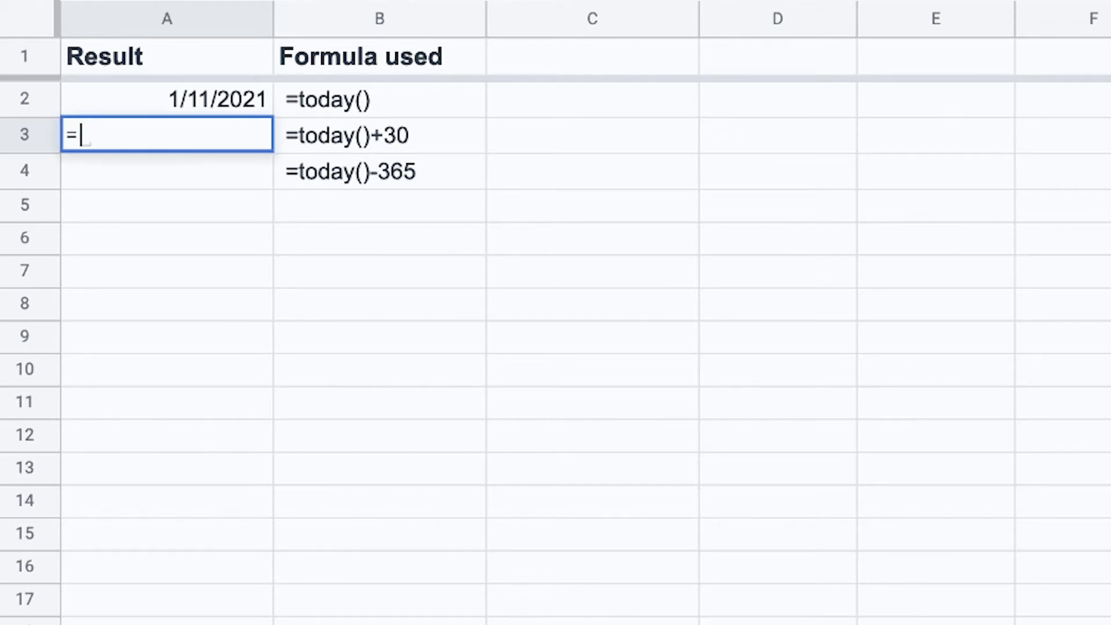
pyautogui.write('today()+')
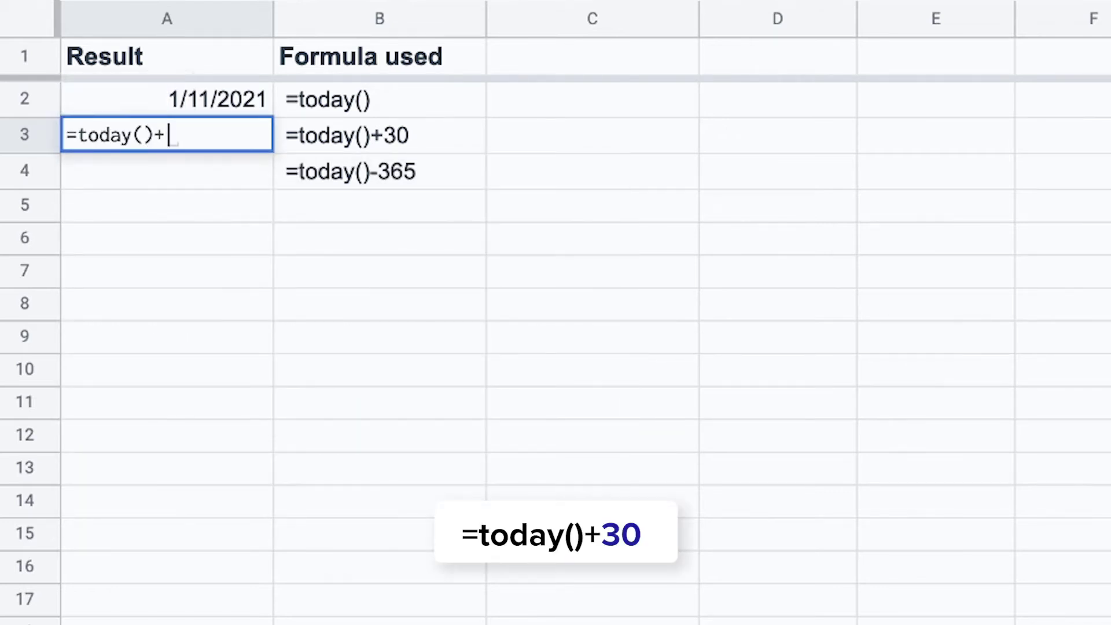
pyautogui.write('30')
pyautogui.press('Return')
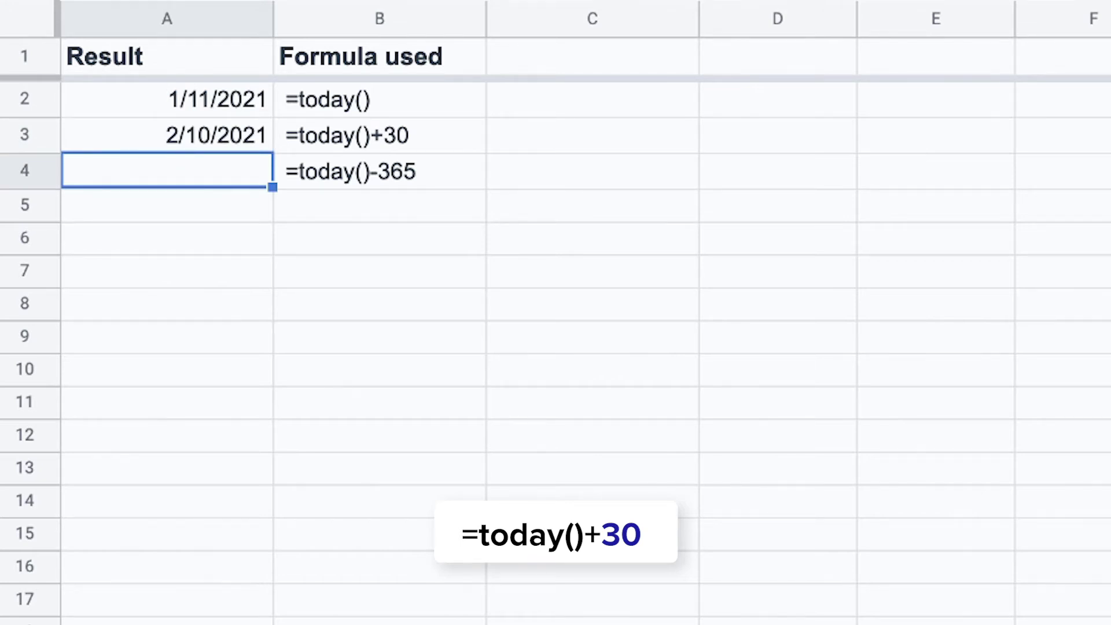
pyautogui.write('=today()')
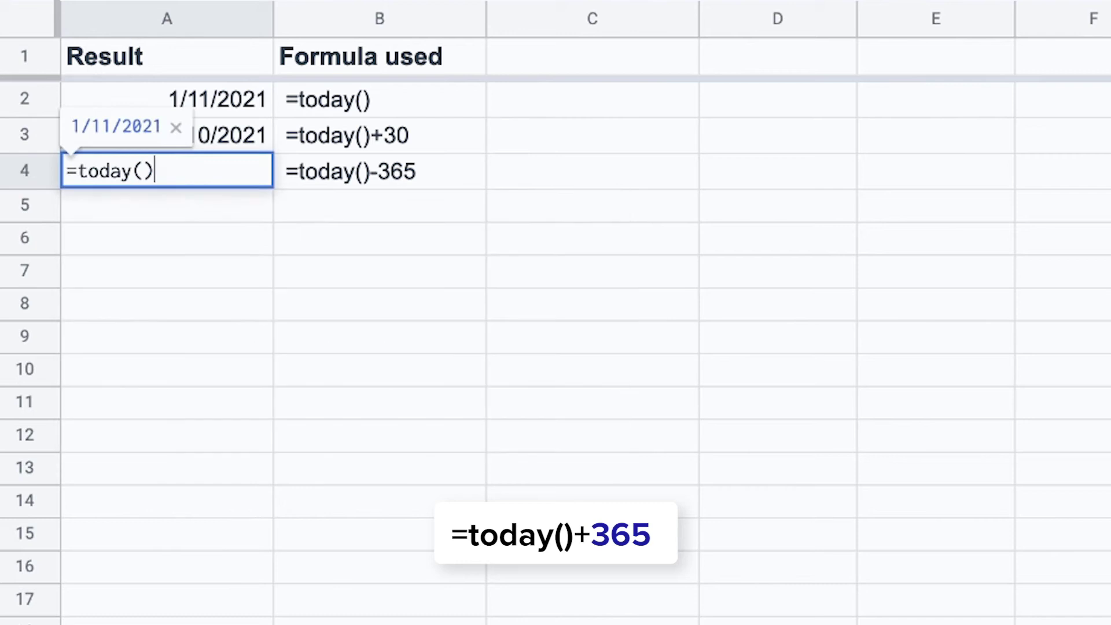
pyautogui.write('-3')
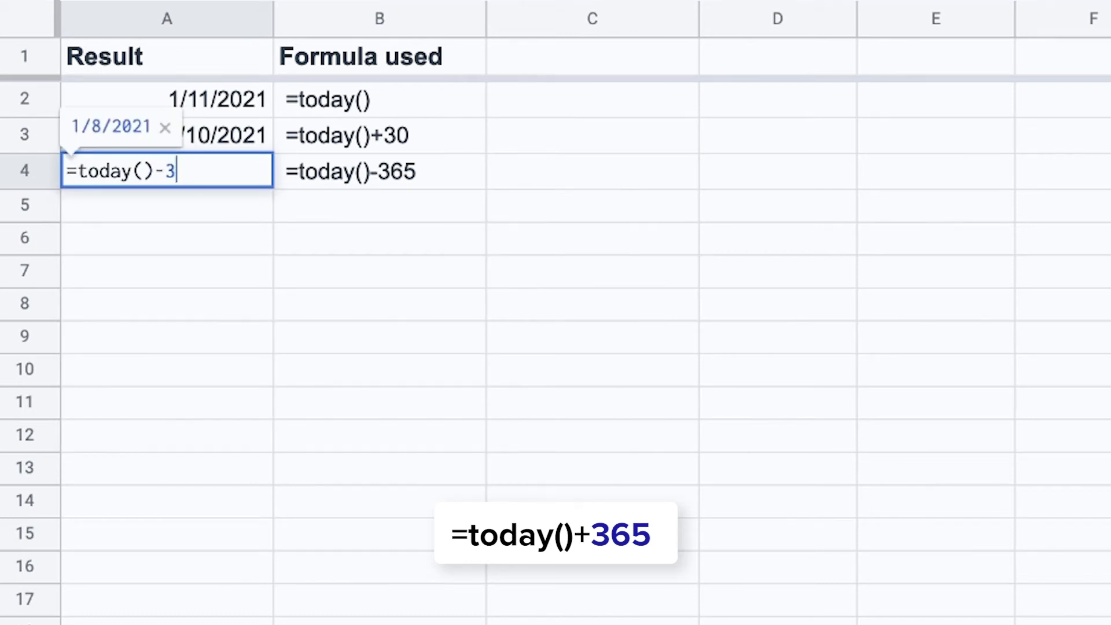
pyautogui.write('65')
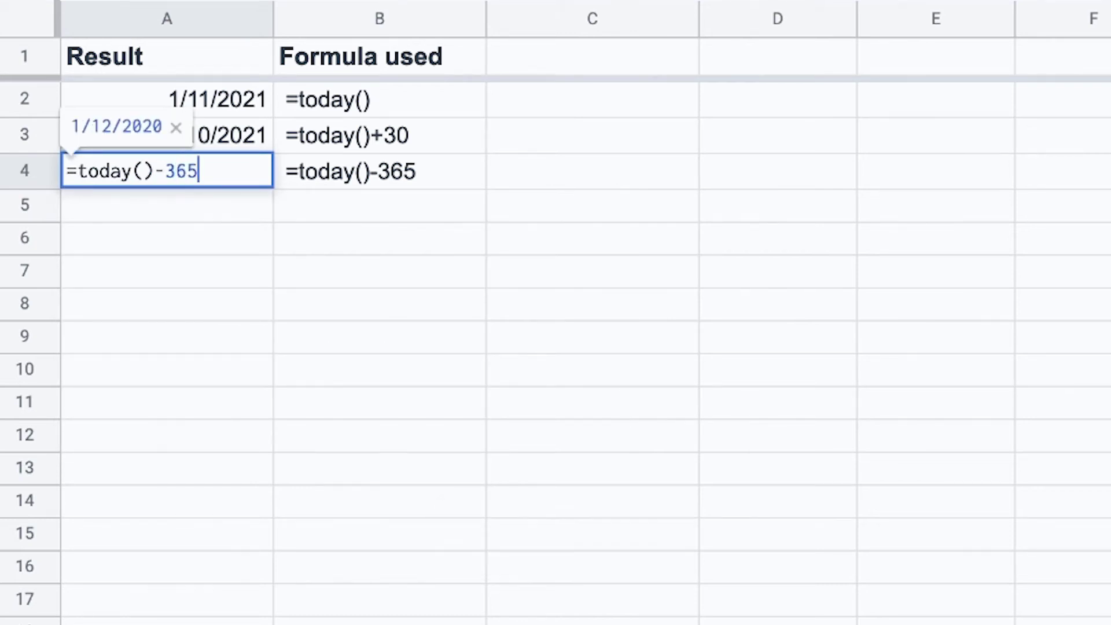
pyautogui.press('Return')
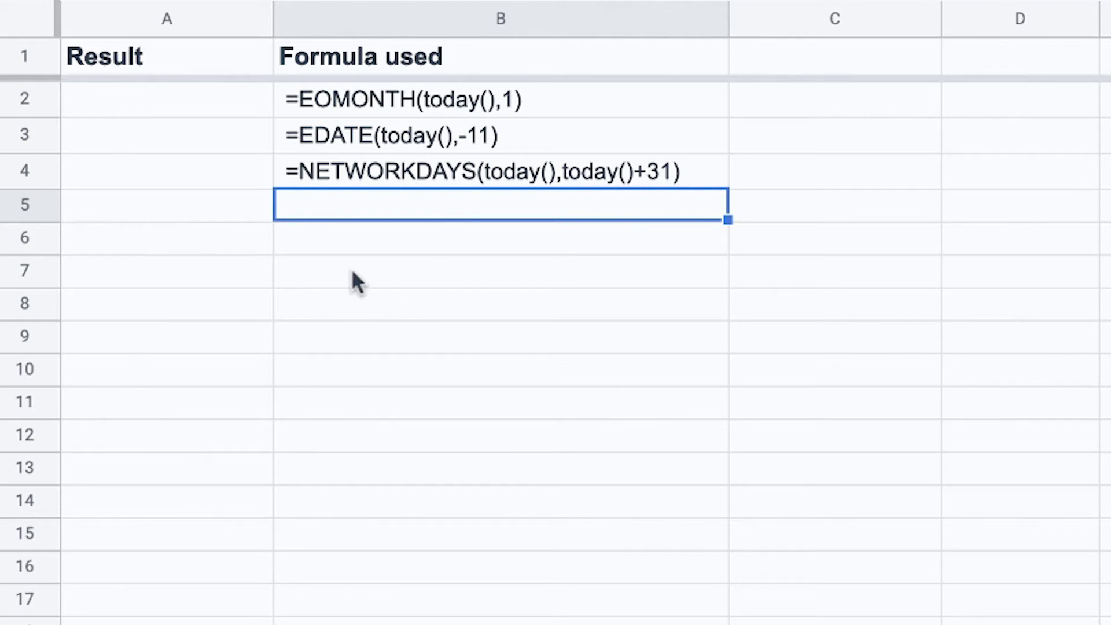
# - Enter =eomonth(today(),1) in A2 to get 2/28/2021, then review it unchanged
pyautogui.click(198, 100)
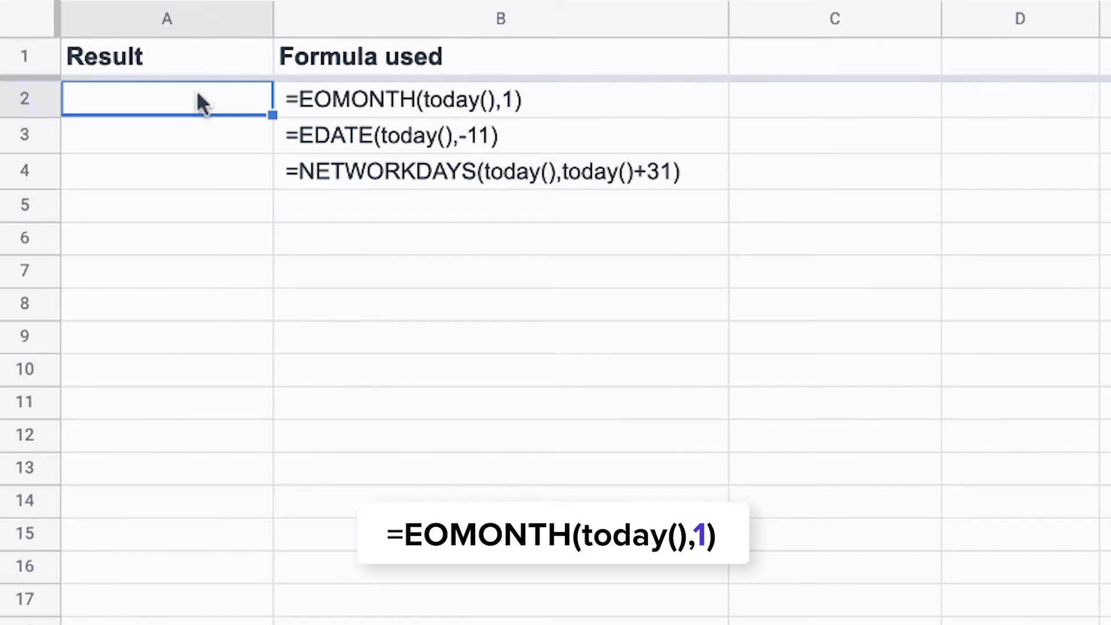
pyautogui.write('=eomonth(')
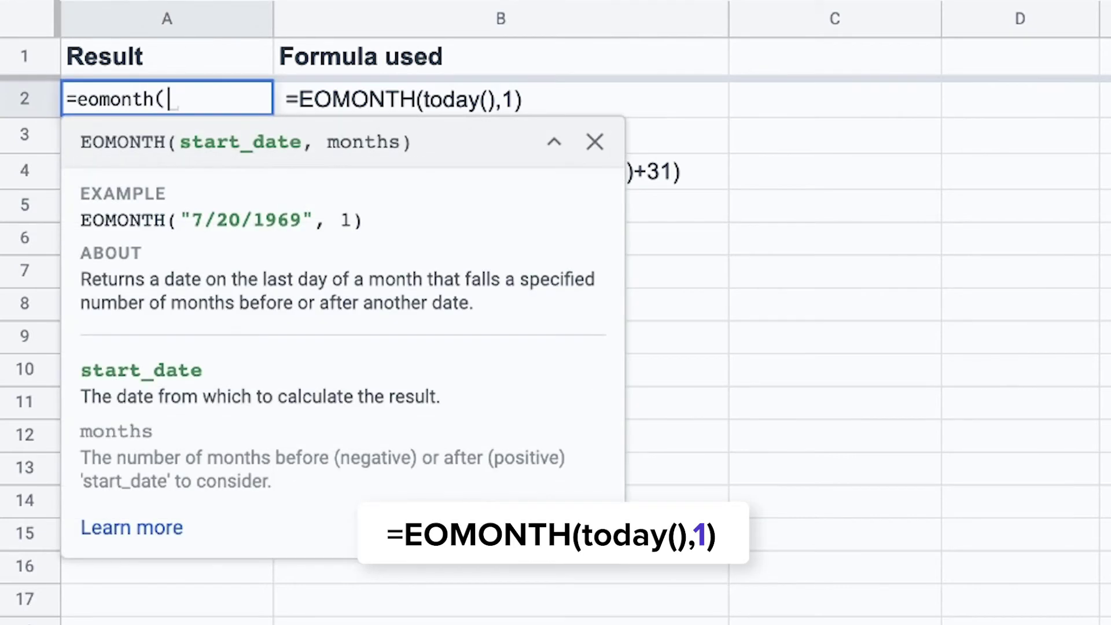
pyautogui.write('today()')
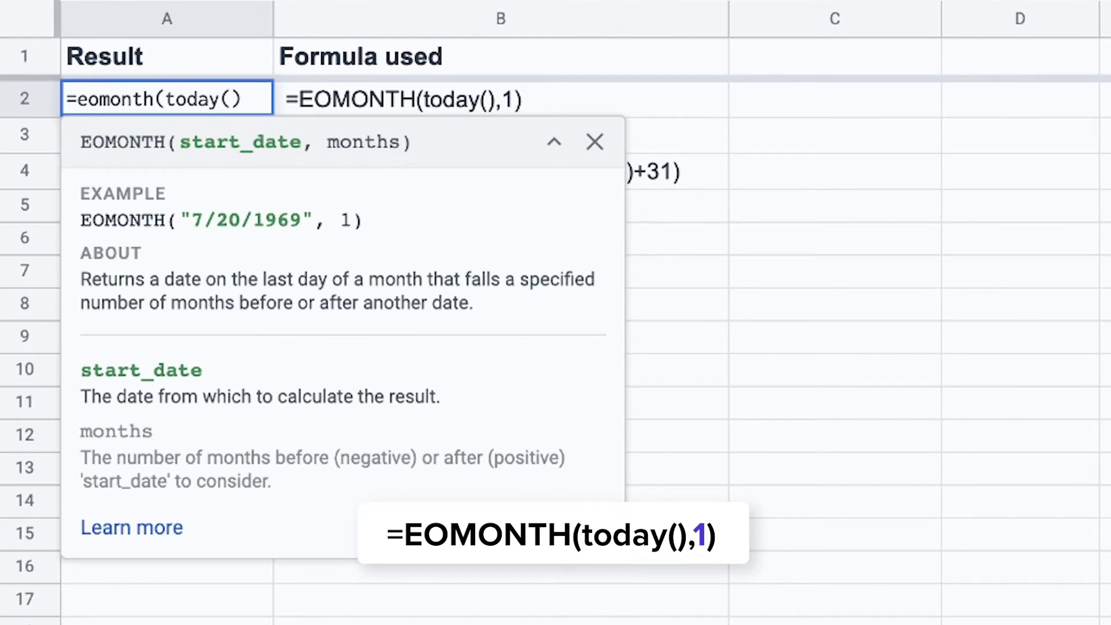
pyautogui.write(';')
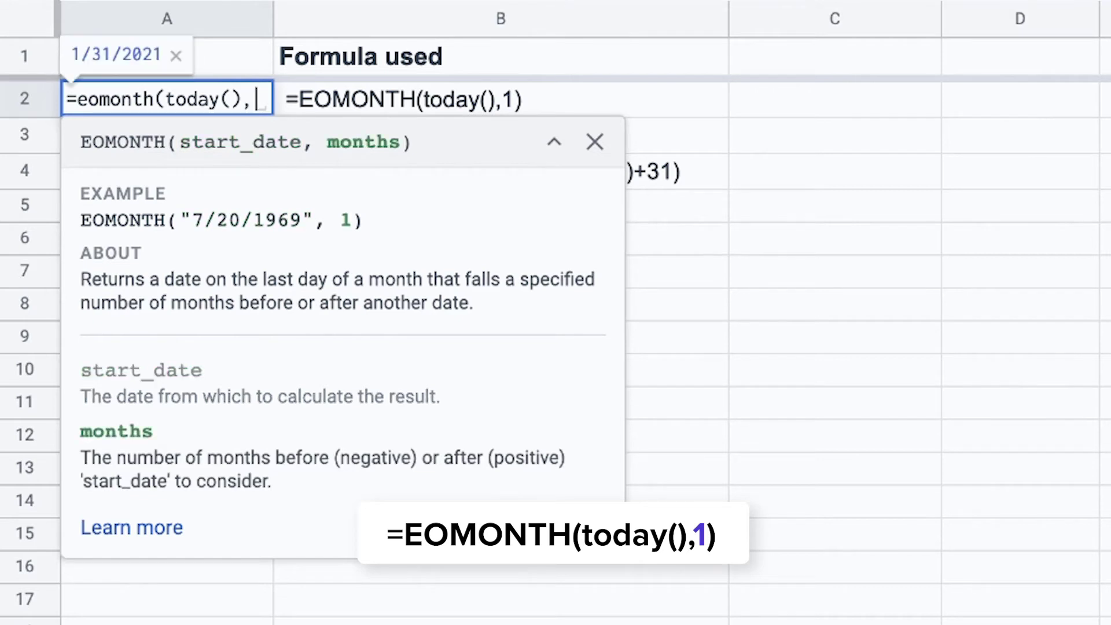
pyautogui.write('1)')
pyautogui.press('Return')
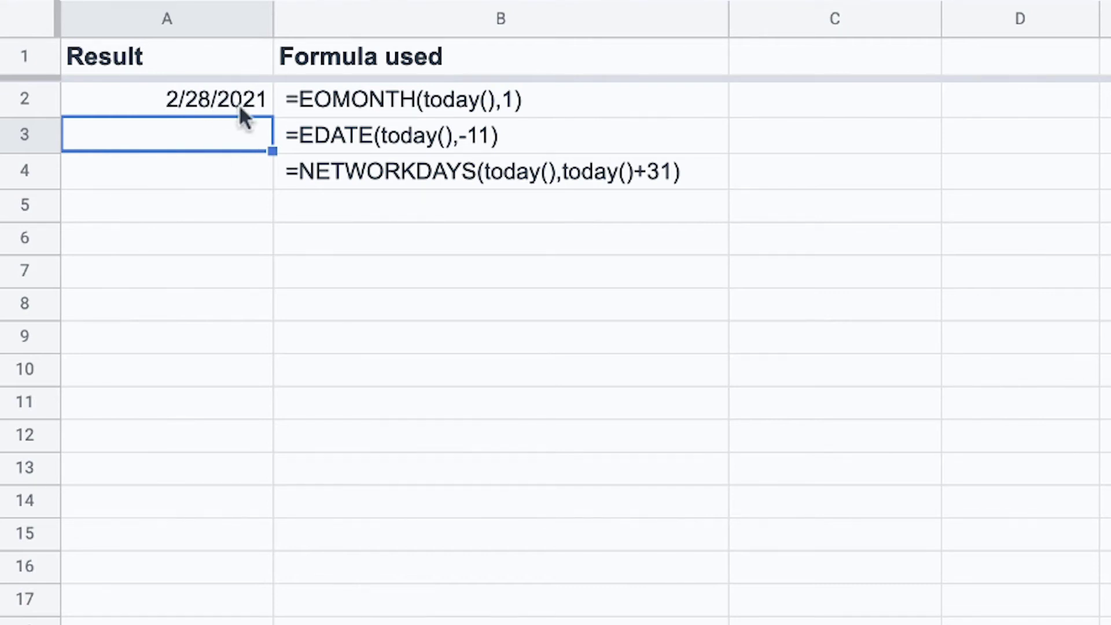
pyautogui.doubleClick(208, 99)
pyautogui.write('=eomonth(today(),1)')
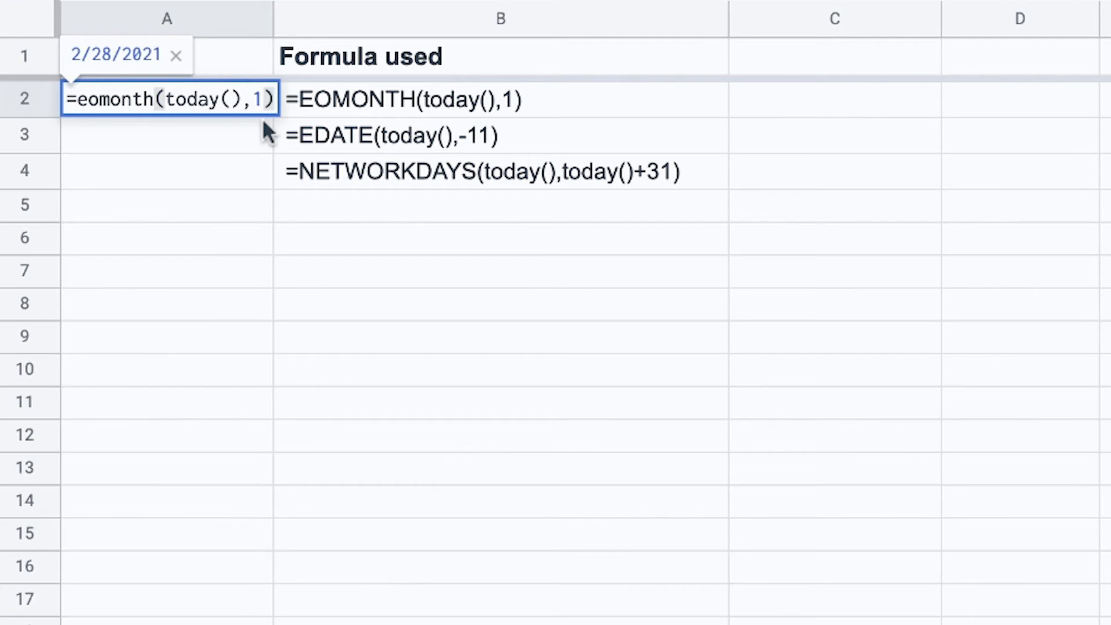
pyautogui.press('Return')
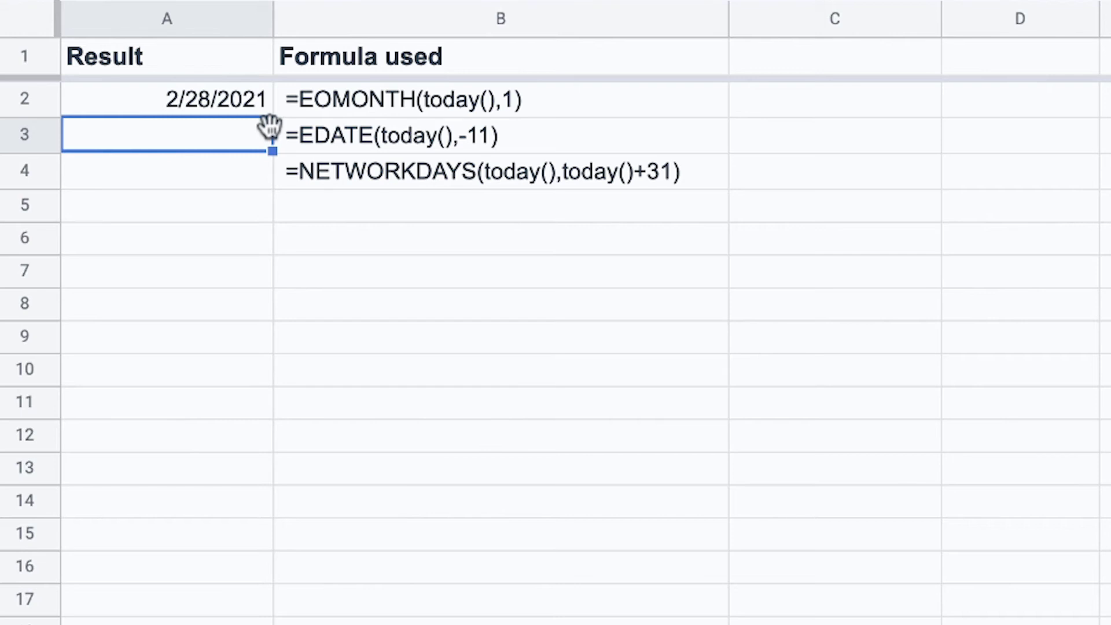
pyautogui.write('=edate(')
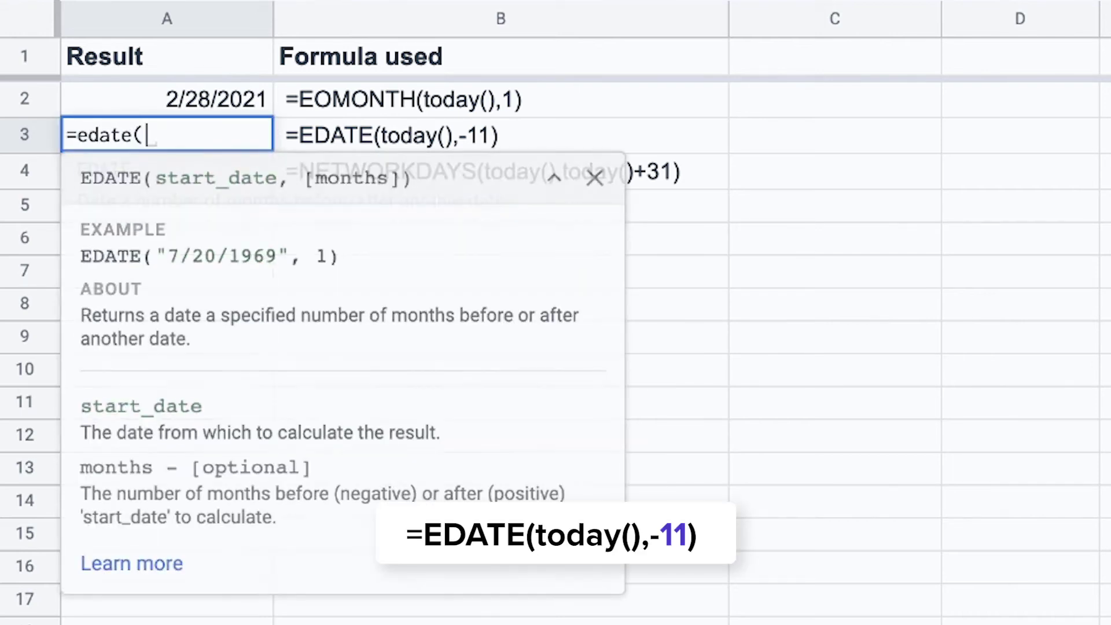
pyautogui.write('today(),-11')
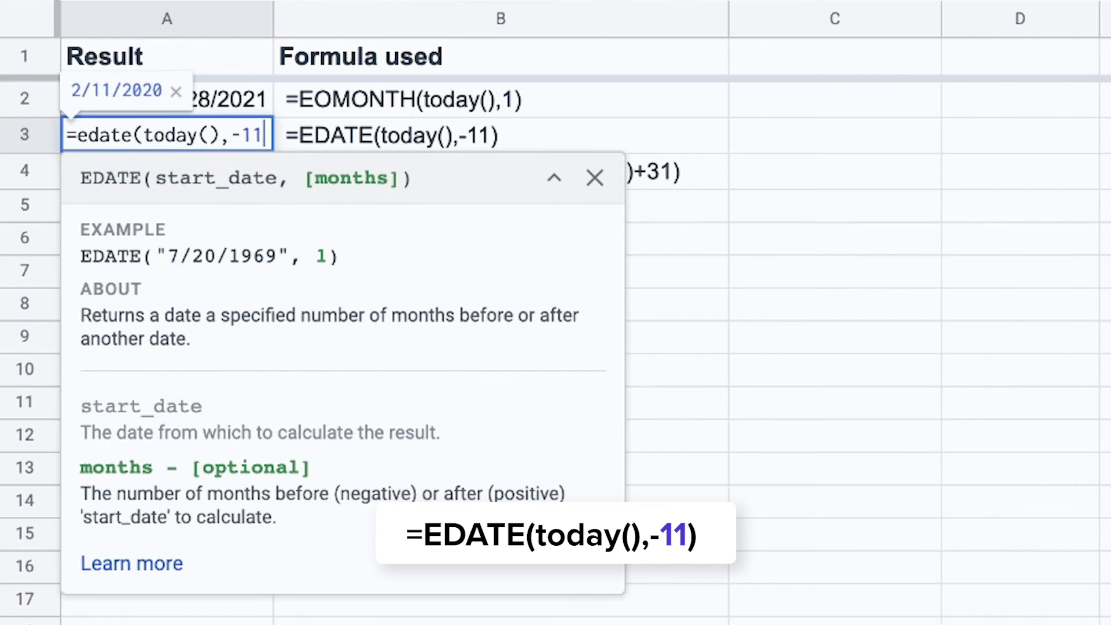
pyautogui.write(')')
# - Enter =edate(today(),-11) in A3, returning 2/11/2020
pyautogui.press('Return')
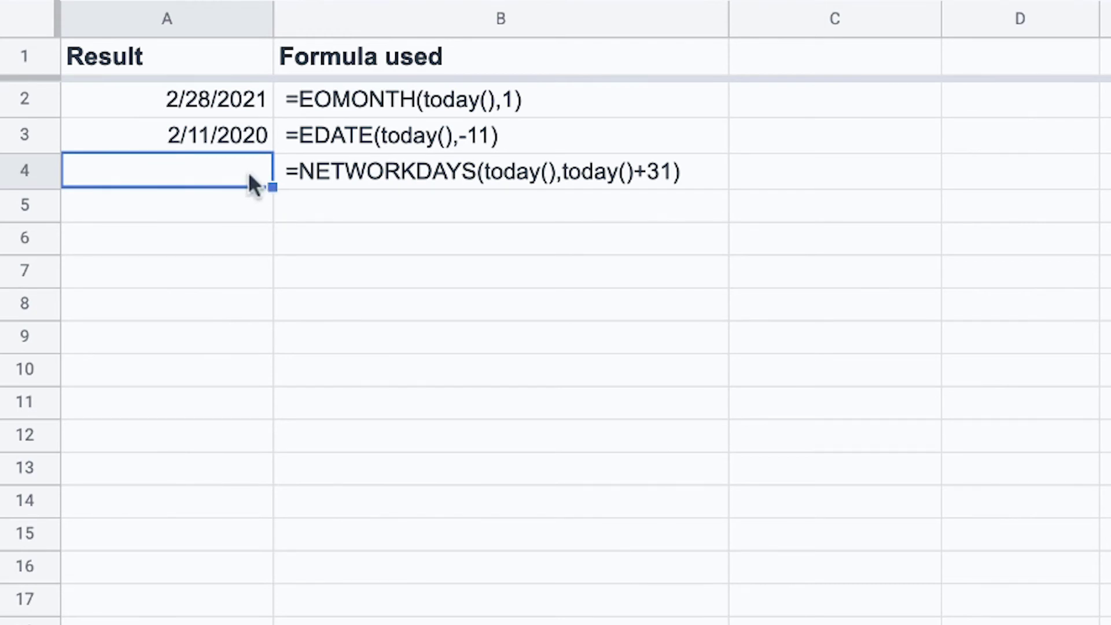
pyautogui.write('=networkday')
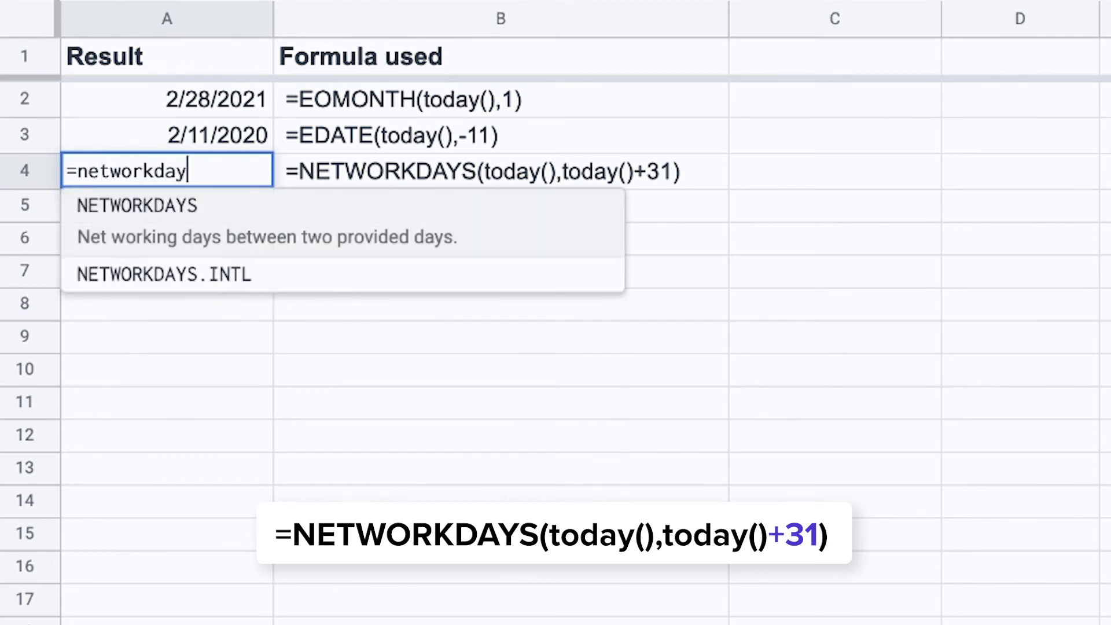
pyautogui.write('s(today')
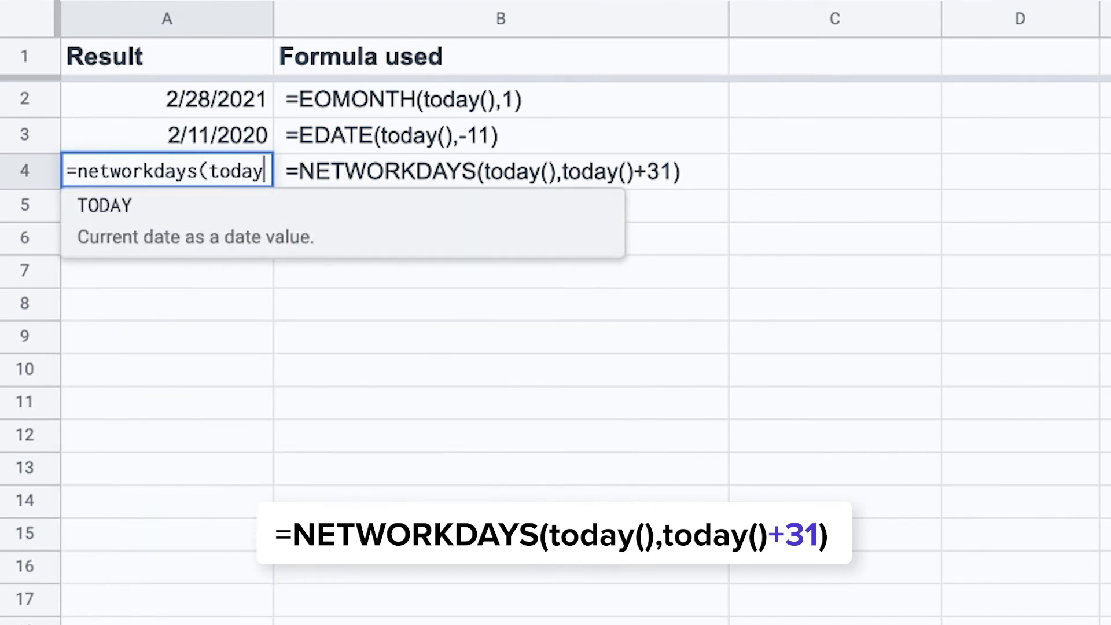
pyautogui.write('(),to')
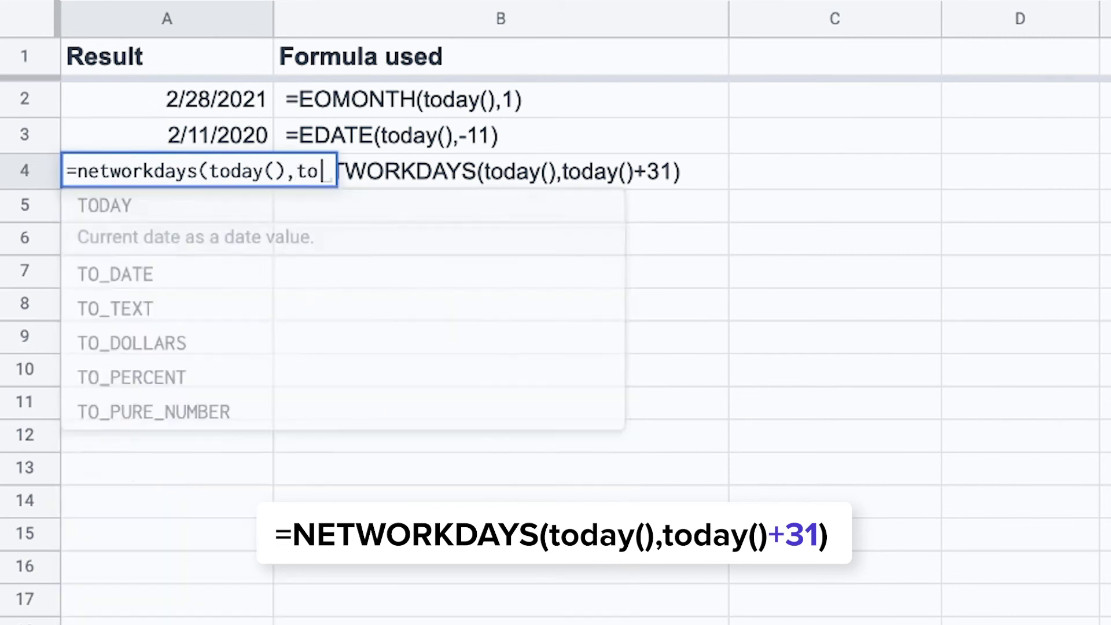
pyautogui.write('day()')
pyautogui.write('+')
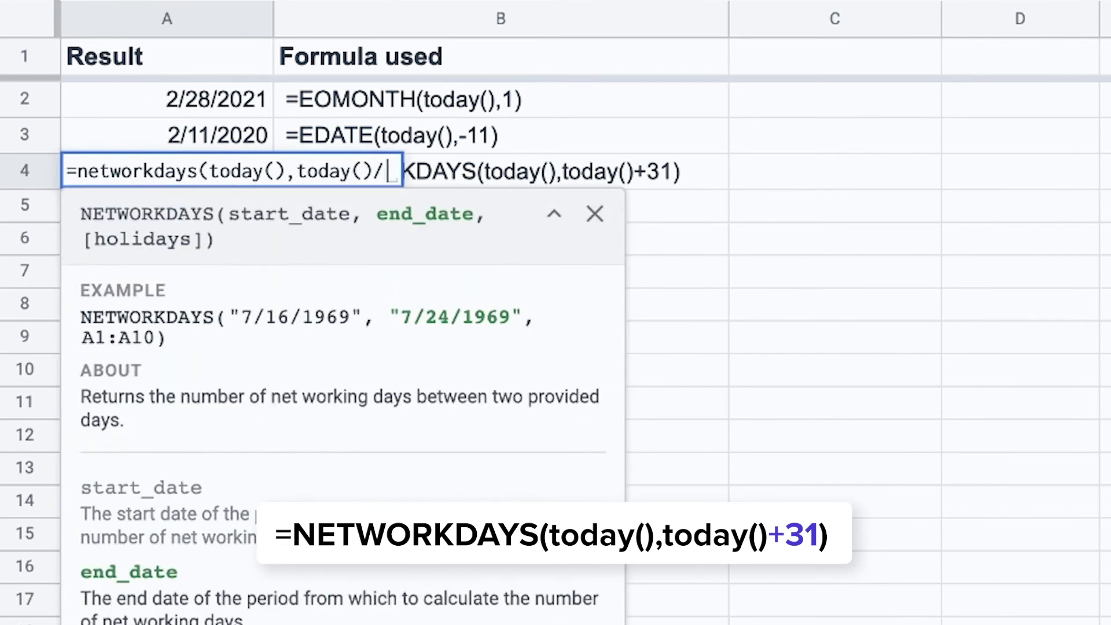
pyautogui.write('31')
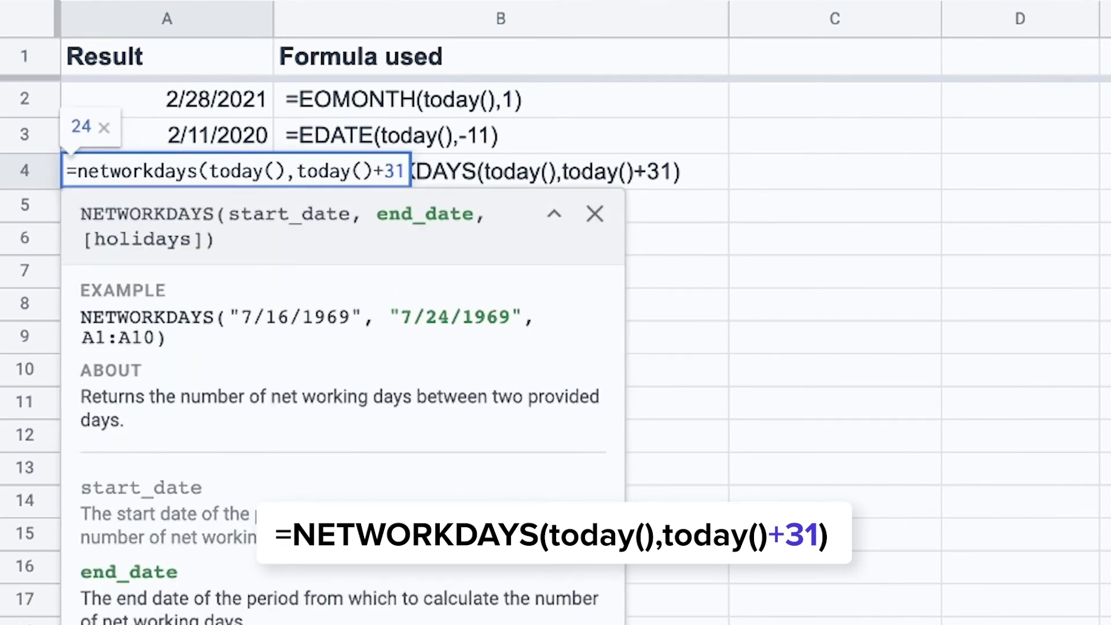
pyautogui.write(')')
# - Enter =networkdays(today(),today()+31) in A4, returning 24 working days
pyautogui.press('Return')
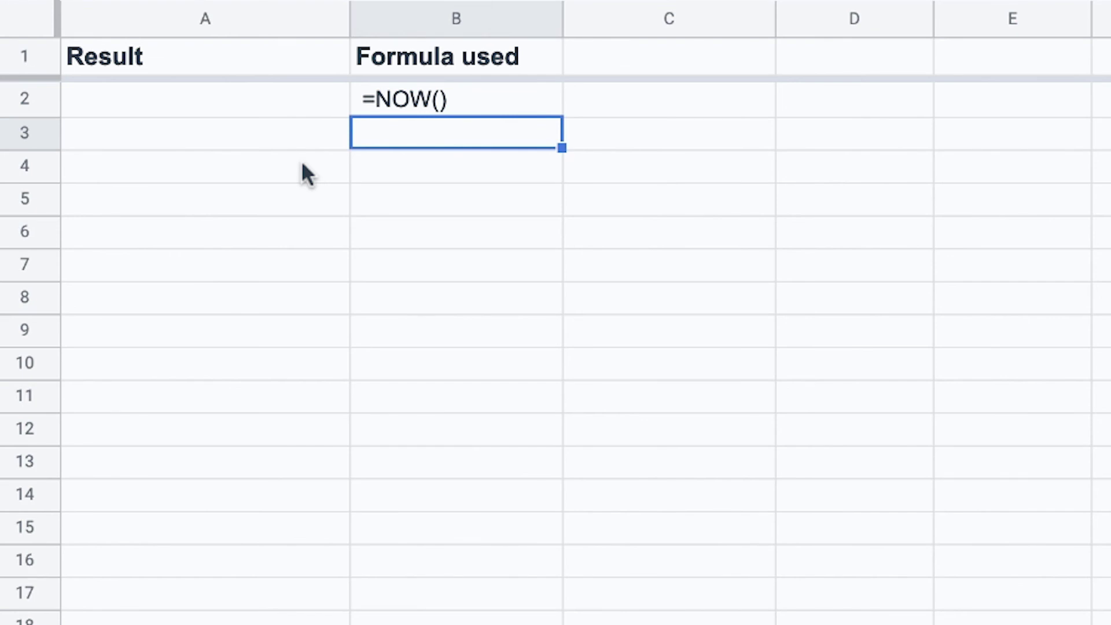
# - Enter =now() in A2 of the TODAY vs. NOW sheet, showing 1/11/2021 11:29:24
pyautogui.click(256, 98)
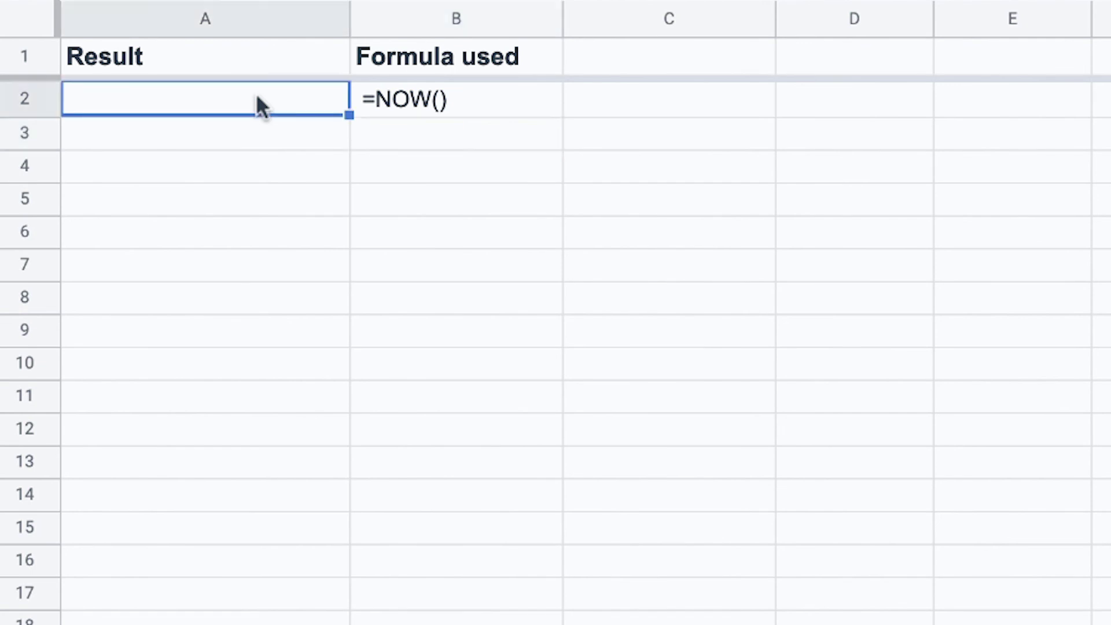
pyautogui.write('=now()')
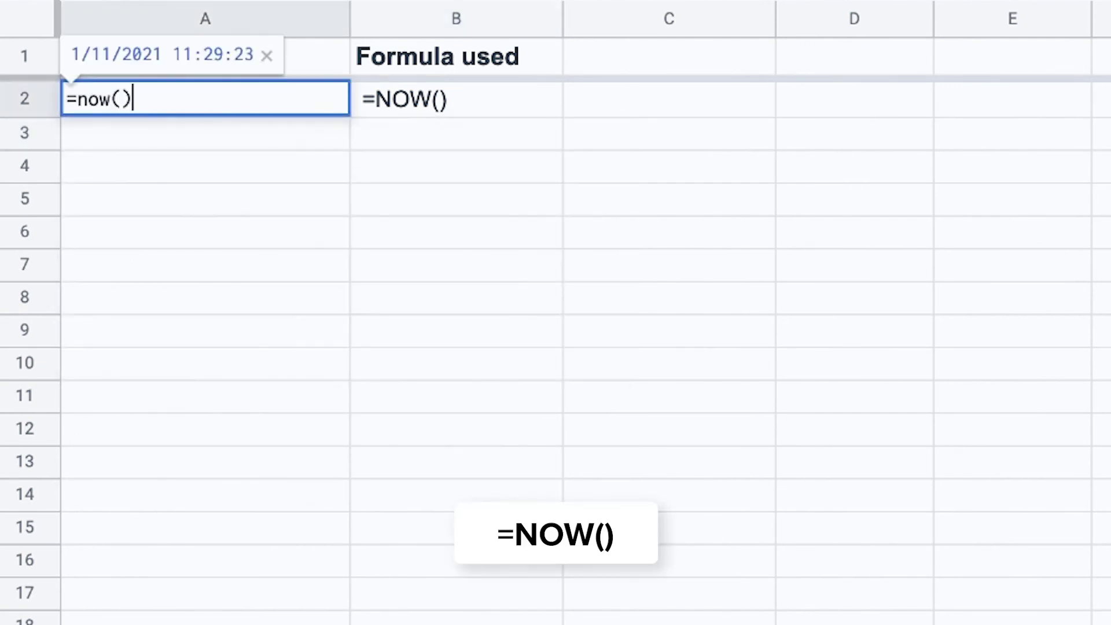
pyautogui.press('Return')
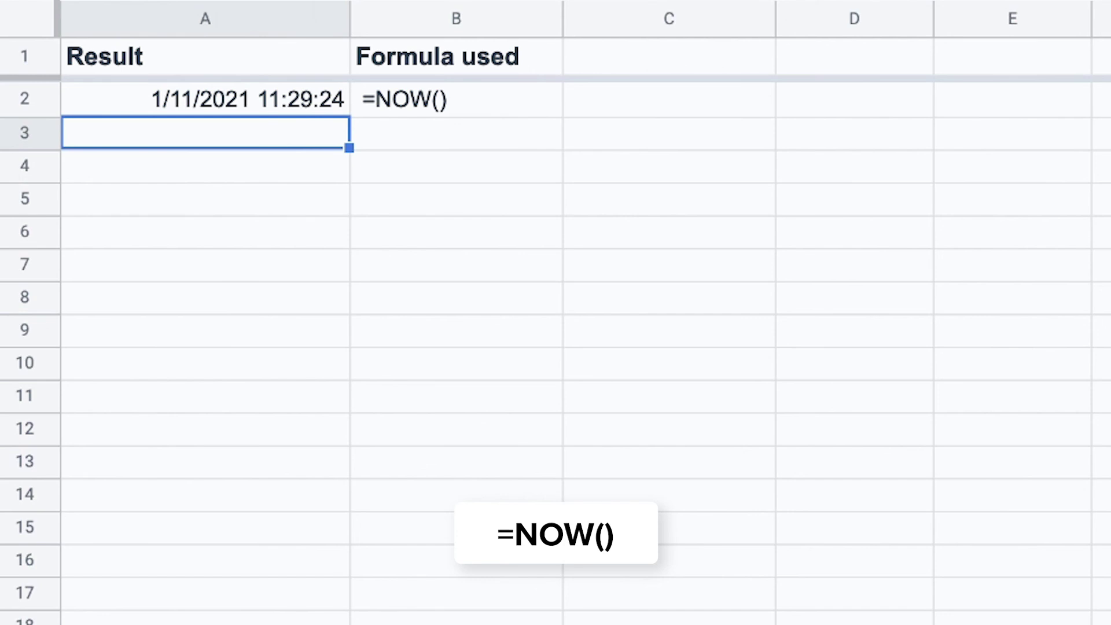